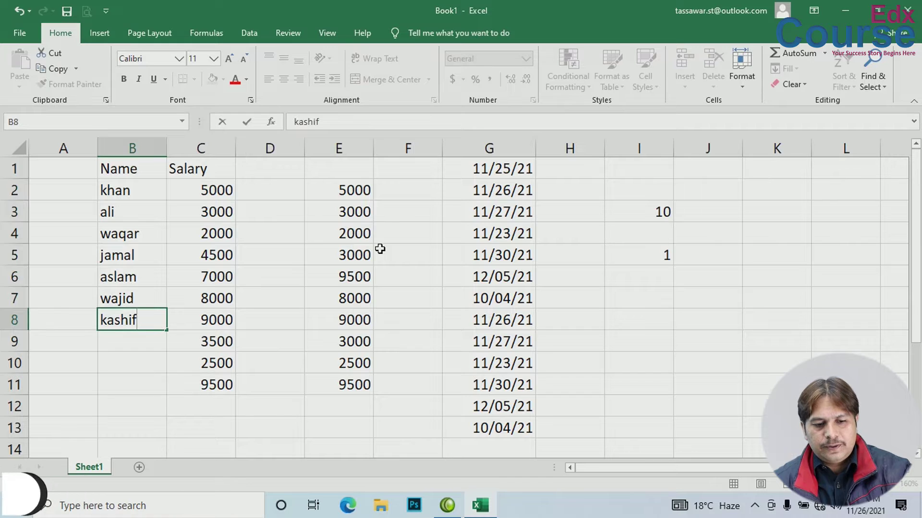
Fill in the three remaining employee first names in cells B9 to B11 of the Name column.
{"action": "type", "text": "saleem"}
{"action": "key", "text": "Return"}
{"action": "type", "text": "anawar"}
{"action": "key", "text": "Return"}
{"action": "type", "text": "tanveer"}
{"action": "key", "text": "Return"}
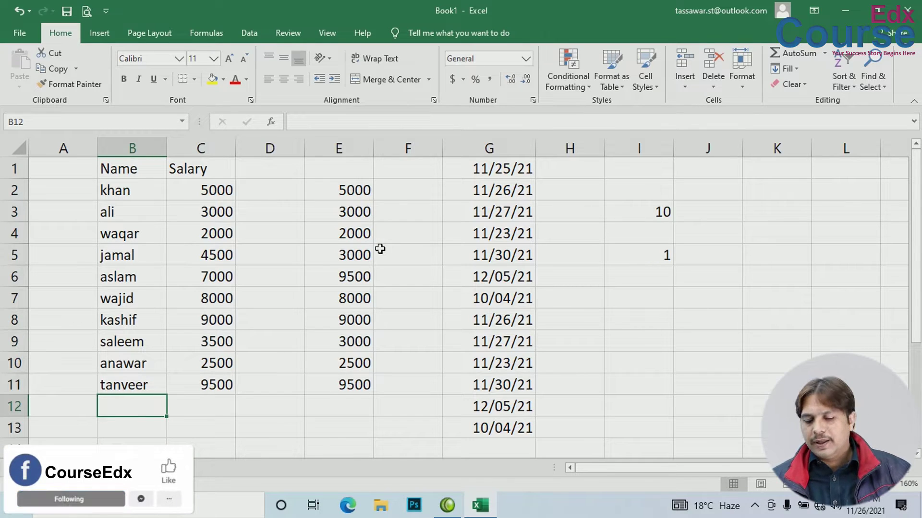
Calculate the average of the salaries in C2:C11 in cell D13 with the AVERAGE function.
{"action": "key", "text": "Right"}
{"action": "key", "text": "Right"}
{"action": "key", "text": "Down"}
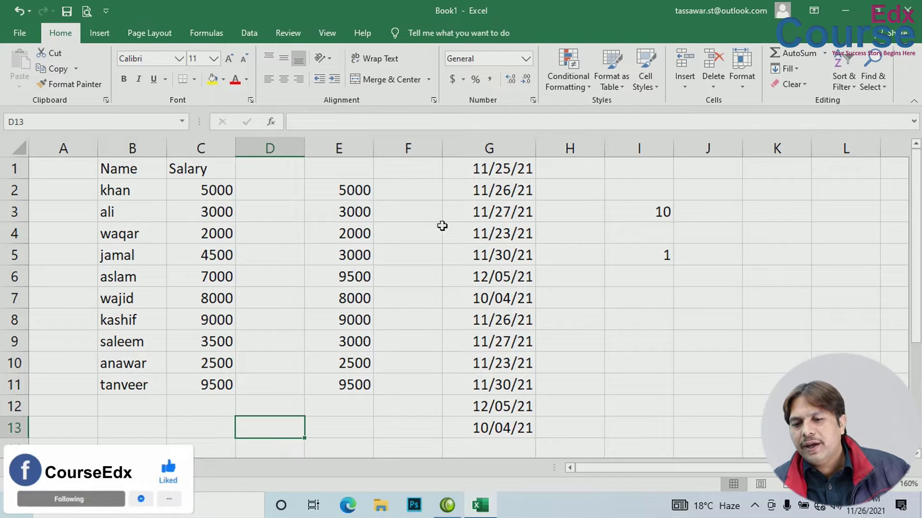
{"action": "left_click", "coordinate": [824, 54]}
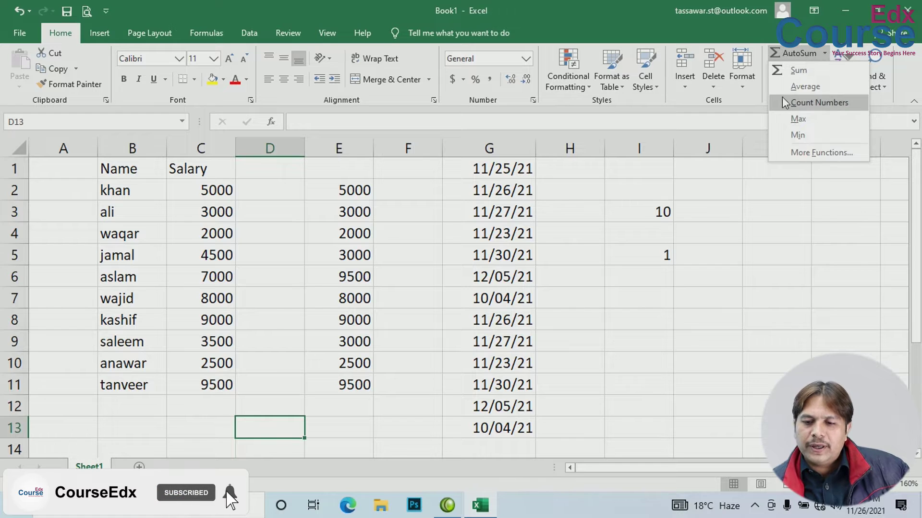
{"action": "left_click", "coordinate": [824, 88]}
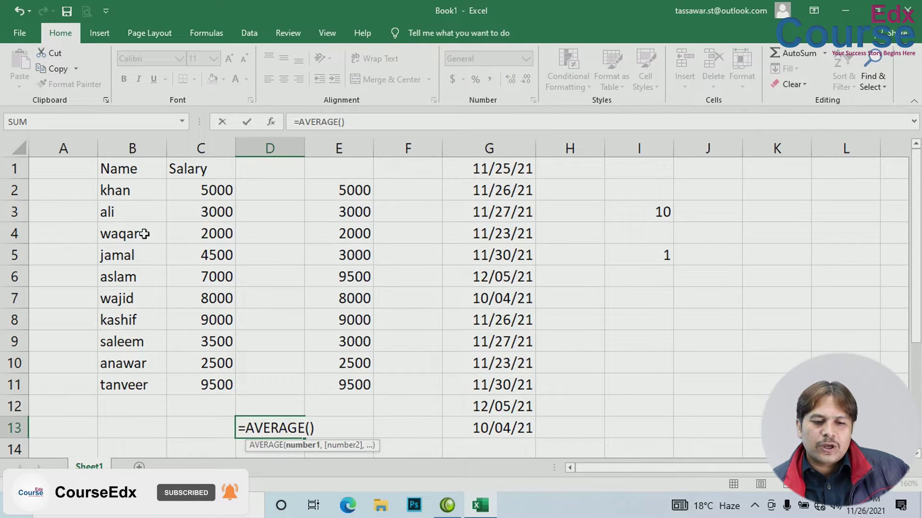
{"action": "left_click_drag", "start_coordinate": [201, 191], "coordinate": [200, 382]}
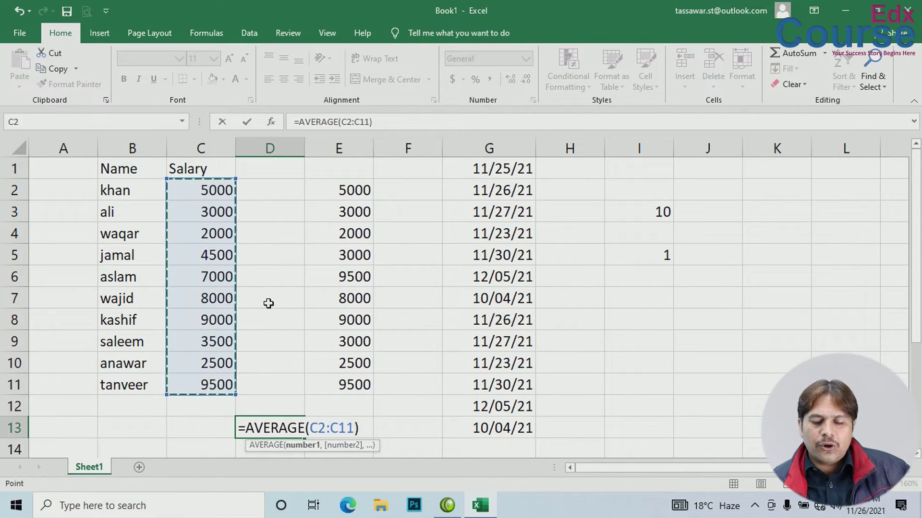
{"action": "key", "text": "shift+Return"}
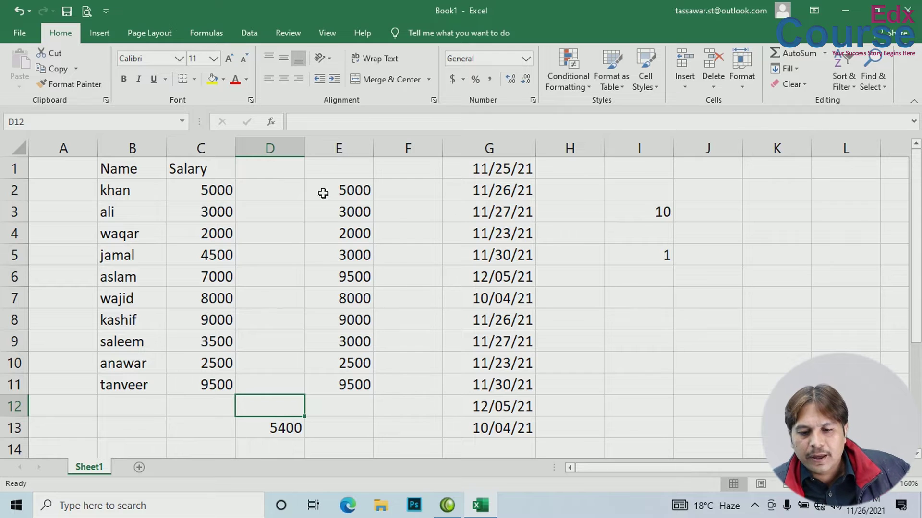
Start a second table with the header Name in J2 and the entries k, m, p and s in J3:J6.
{"action": "left_click", "coordinate": [795, 196]}
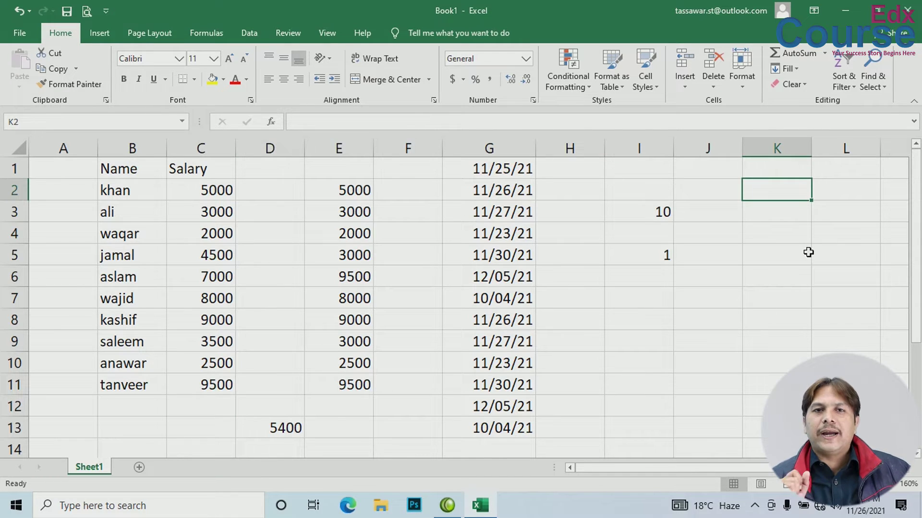
{"action": "key", "text": "Left"}
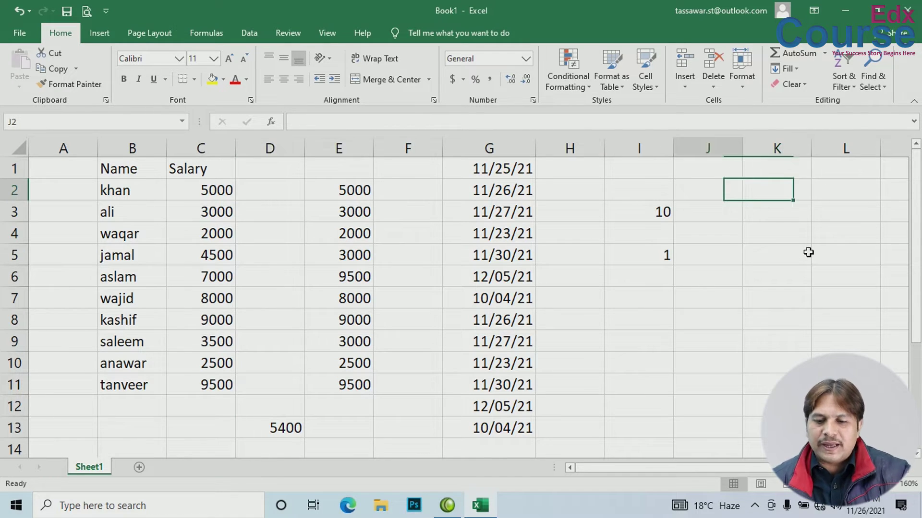
{"action": "type", "text": "Name"}
{"action": "key", "text": "Return"}
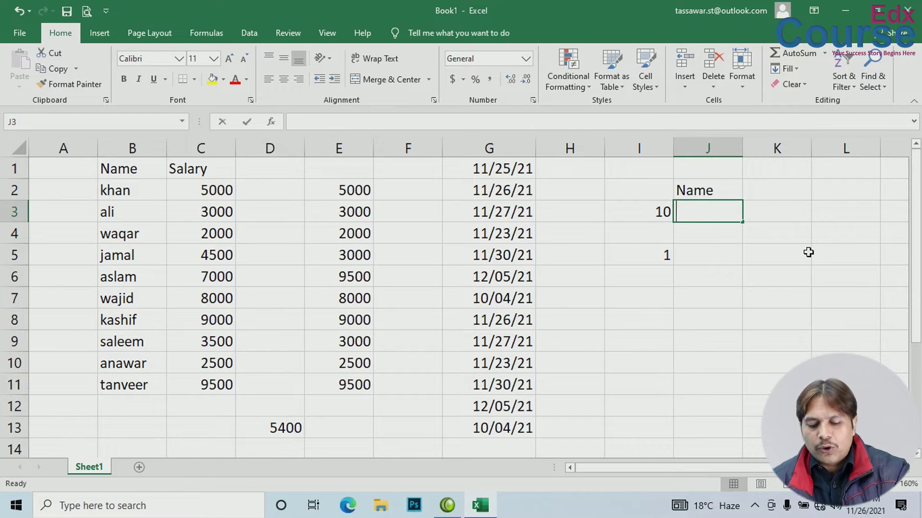
{"action": "type", "text": "k"}
{"action": "key", "text": "Return"}
{"action": "type", "text": "m"}
{"action": "key", "text": "Return"}
{"action": "type", "text": "p"}
{"action": "key", "text": "Return"}
{"action": "type", "text": "s"}
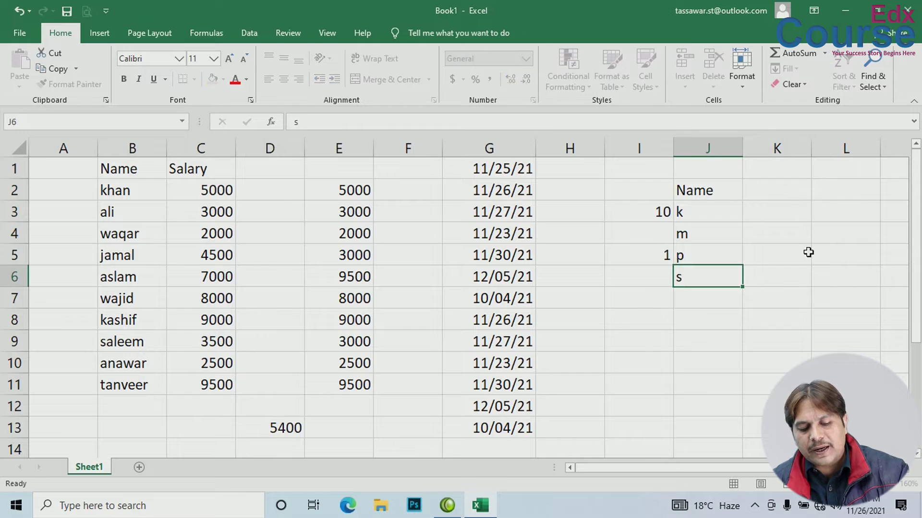
{"action": "key", "text": "Return"}
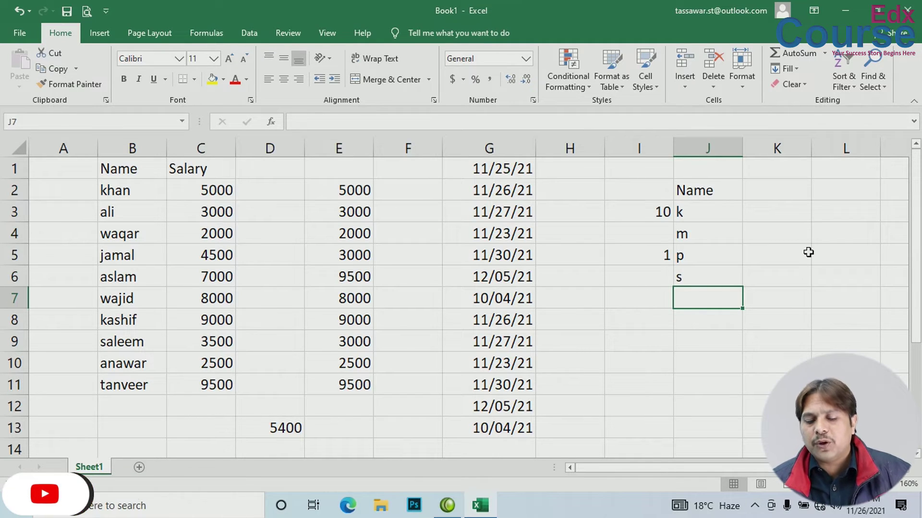
Add the header Price in K2, beside the second table's Name header.
{"action": "left_click", "coordinate": [808, 252]}
{"action": "key", "text": "Up"}
{"action": "key", "text": "Up"}
{"action": "key", "text": "Up"}
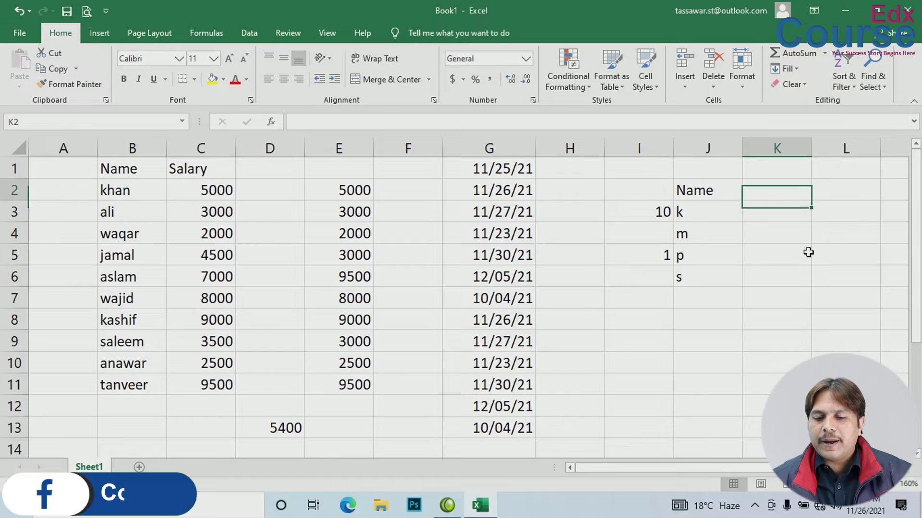
{"action": "type", "text": "Price"}
{"action": "key", "text": "Return"}
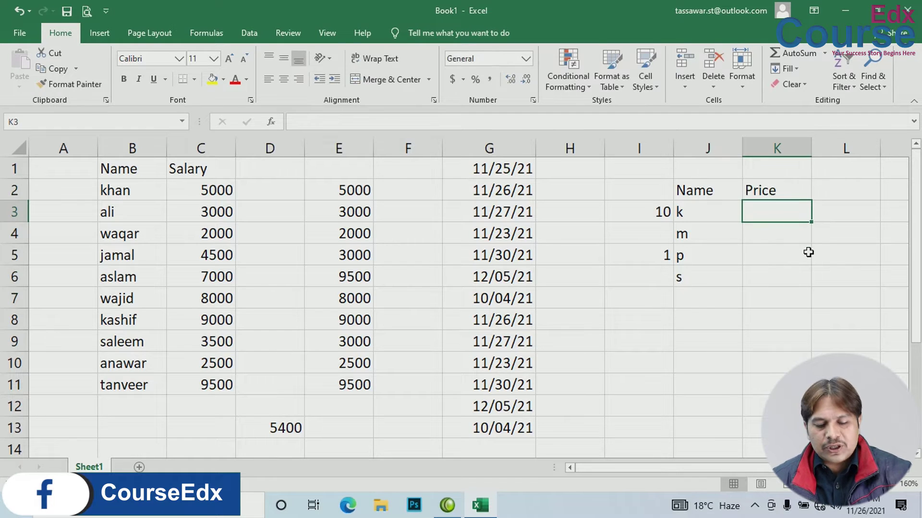
Enter the prices 5, 3, 7, 5, 9 and 7 in cells K3 to K8.
{"action": "type", "text": "5"}
{"action": "key", "text": "Return"}
{"action": "type", "text": "3"}
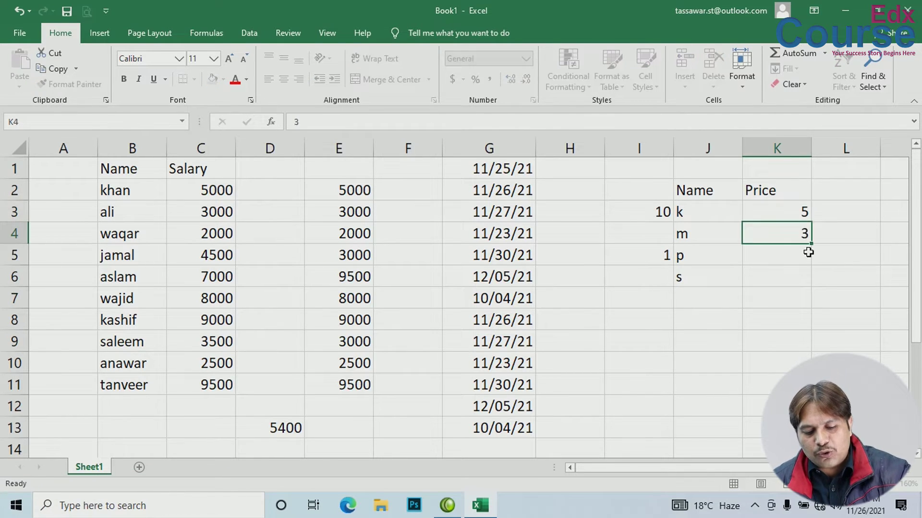
{"action": "key", "text": "Return"}
{"action": "type", "text": "7"}
{"action": "key", "text": "Return"}
{"action": "type", "text": "5"}
{"action": "key", "text": "Return"}
{"action": "type", "text": "9"}
{"action": "key", "text": "Return"}
{"action": "type", "text": "7"}
{"action": "key", "text": "Return"}
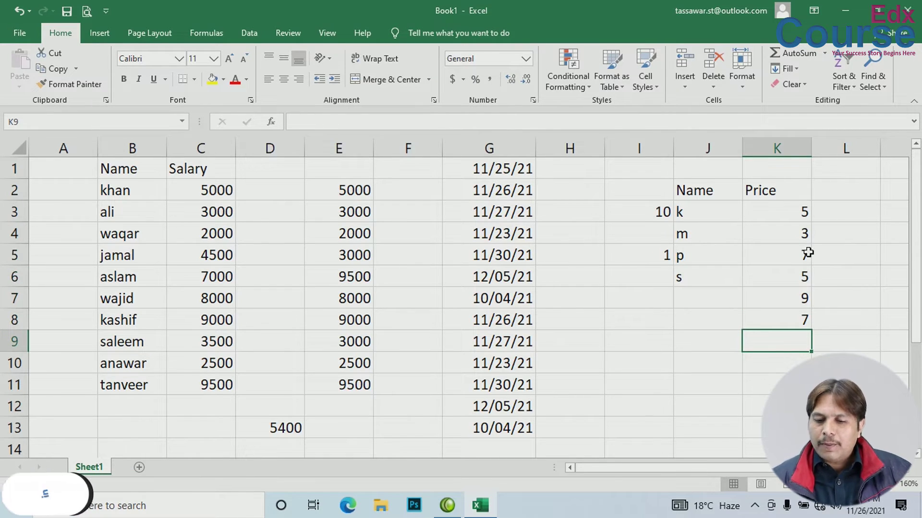
Continue the second table's Name column with s, d, f and d in J7:J10.
{"action": "key", "text": "Left"}
{"action": "key", "text": "Up"}
{"action": "key", "text": "Up"}
{"action": "type", "text": "s"}
{"action": "key", "text": "Return"}
{"action": "type", "text": "d"}
{"action": "key", "text": "Return"}
{"action": "type", "text": "f"}
{"action": "key", "text": "Return"}
{"action": "type", "text": "d"}
{"action": "key", "text": "Return"}
Clear the two surplus entries in J10 and J9 that have no matching price.
{"action": "key", "text": "Up"}
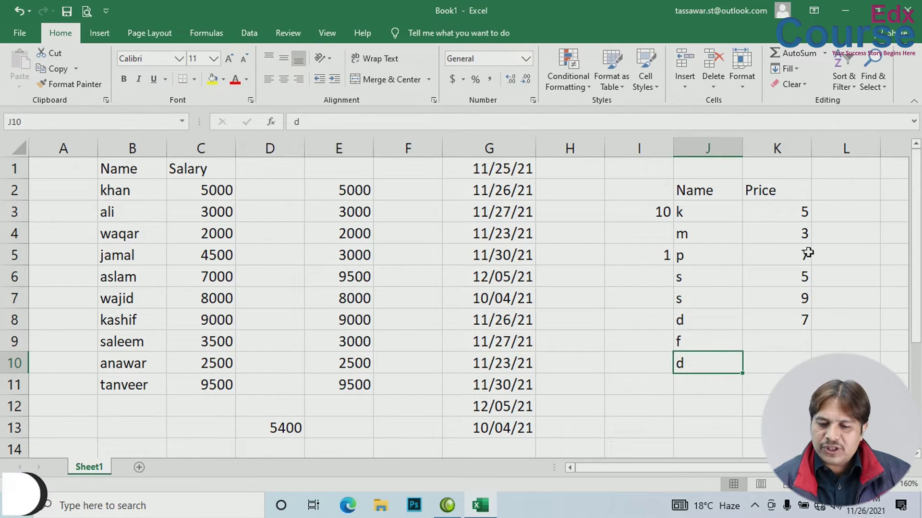
{"action": "key", "text": "Delete"}
{"action": "key", "text": "Up"}
{"action": "key", "text": "Delete"}
{"action": "key", "text": "Right"}
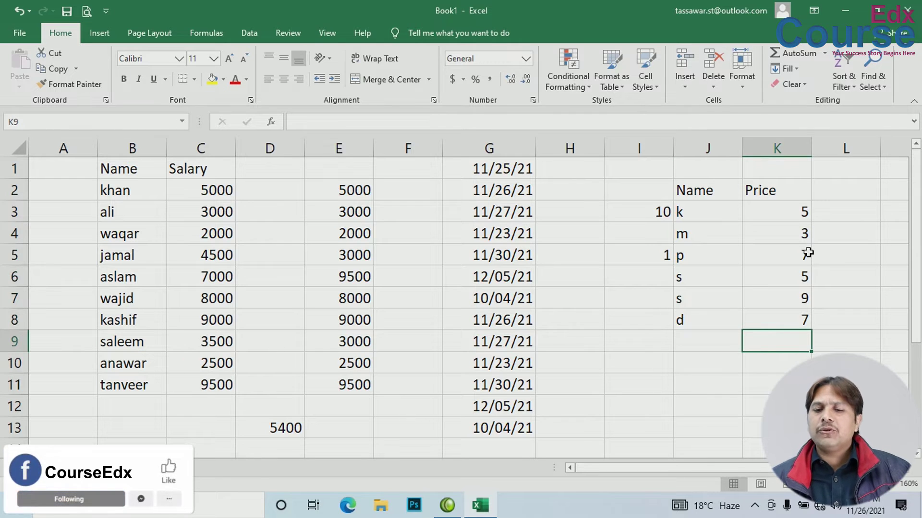
{"action": "key", "text": "Left"}
{"action": "key", "text": "Left"}
{"action": "key", "text": "Right"}
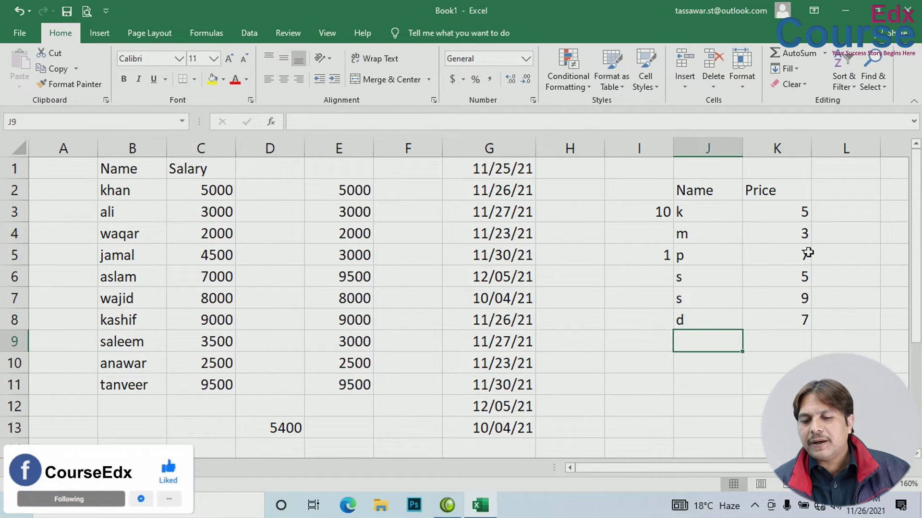
{"action": "key", "text": "Up"}
{"action": "key", "text": "Up"}
{"action": "key", "text": "Up"}
{"action": "key", "text": "Up"}
{"action": "key", "text": "Down"}
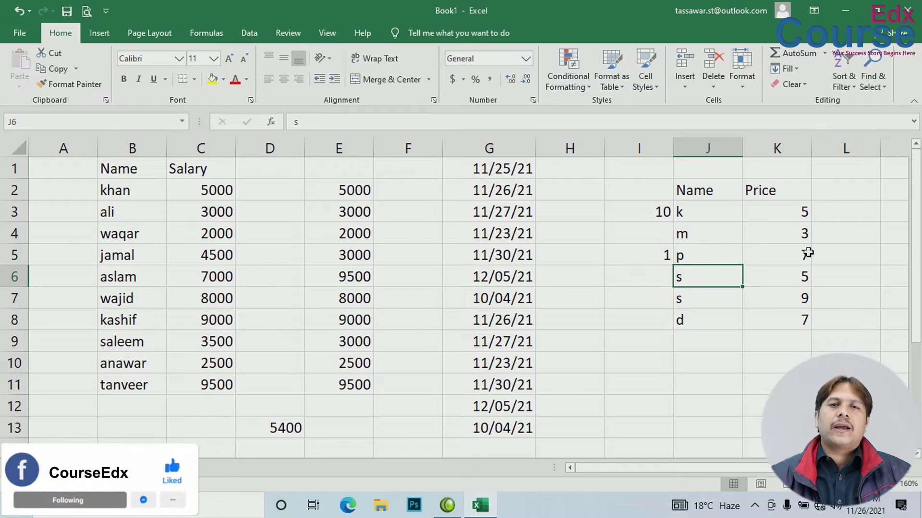
Sum the prices in K3:K8 in cell K9 with AutoSum.
{"action": "key", "text": "Right"}
{"action": "key", "text": "Down"}
{"action": "key", "text": "Down"}
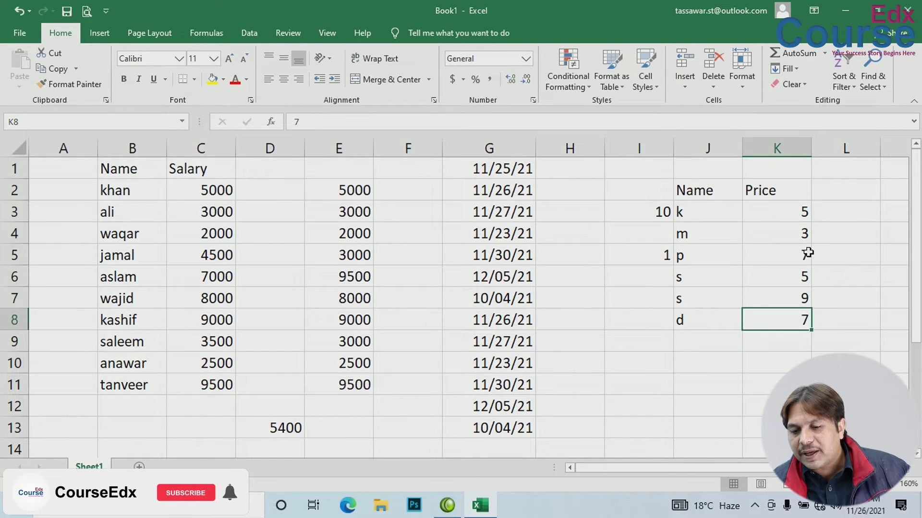
{"action": "key", "text": "Down"}
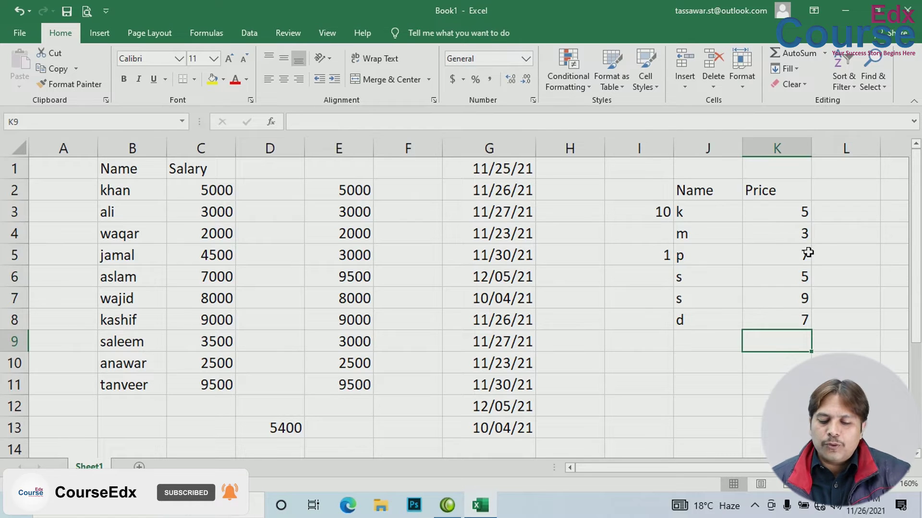
{"action": "key", "text": "alt+equal"}
{"action": "key", "text": "alt+equal"}
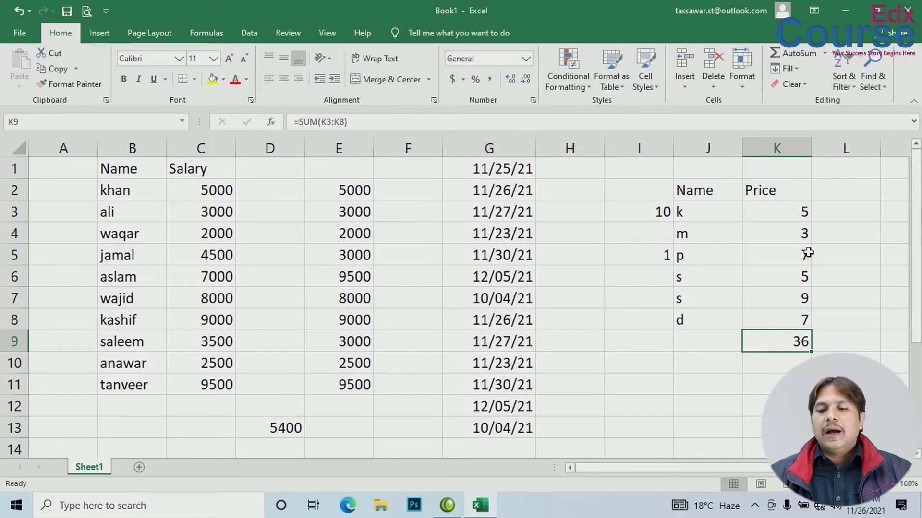
Enter an AVERAGE formula over the prices in K3:K8 in cell J10.
{"action": "key", "text": "Down"}
{"action": "key", "text": "Left"}
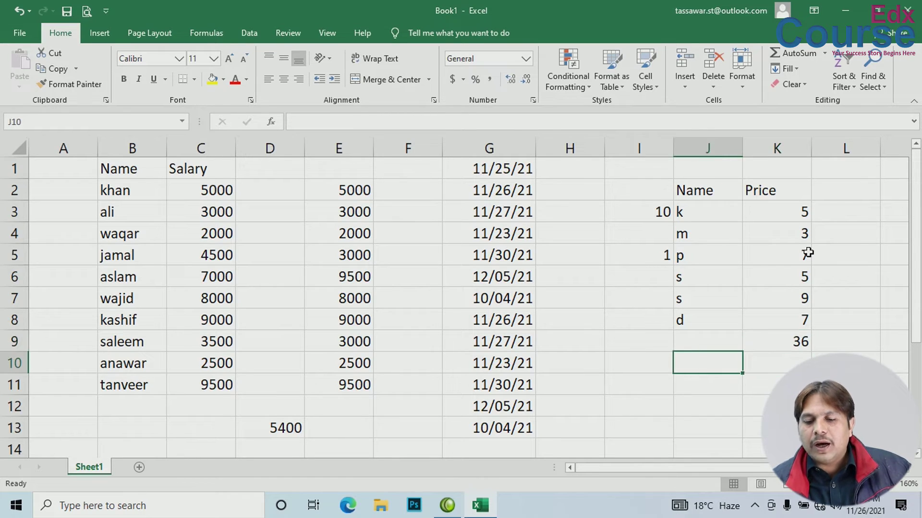
{"action": "type", "text": "=avea"}
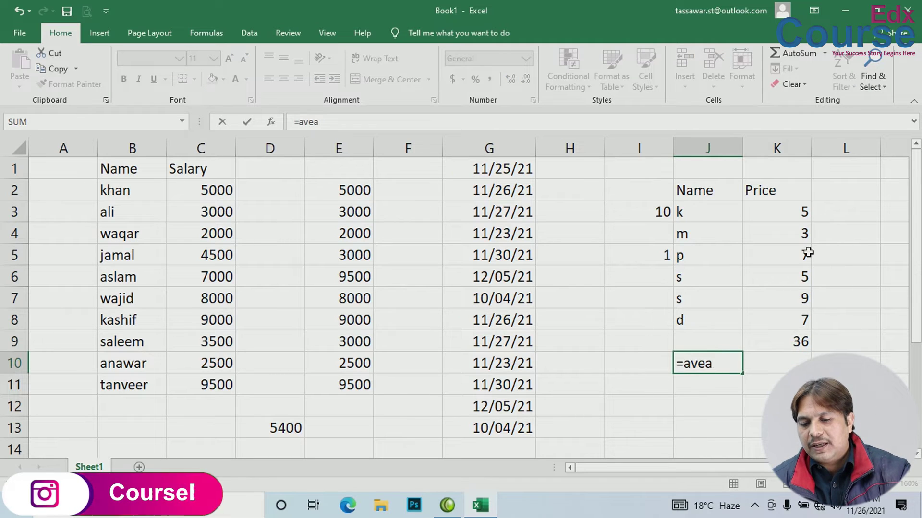
{"action": "key", "text": "BackSpace"}
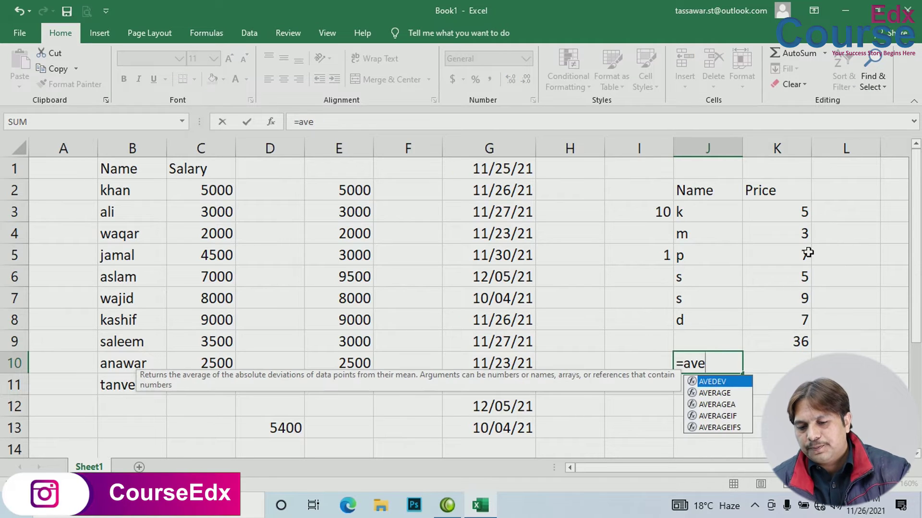
{"action": "type", "text": "rage("}
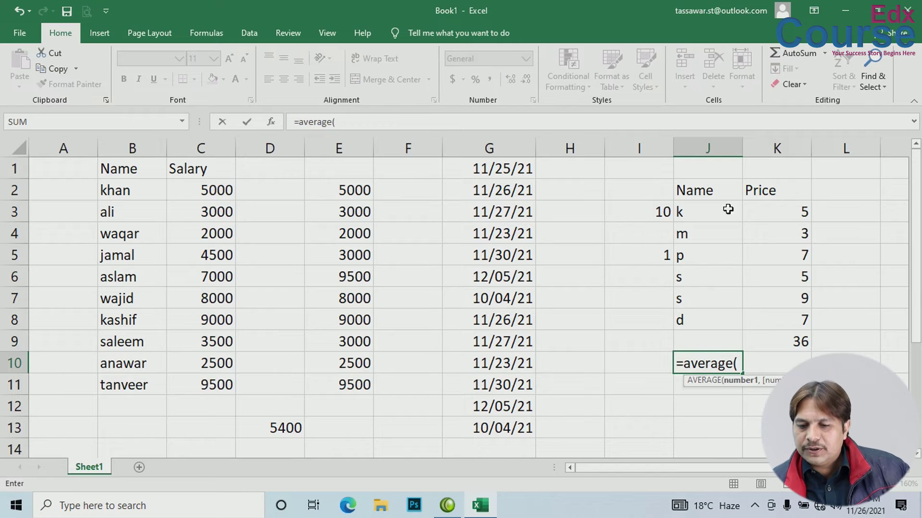
{"action": "left_click_drag", "start_coordinate": [764, 212], "coordinate": [759, 323]}
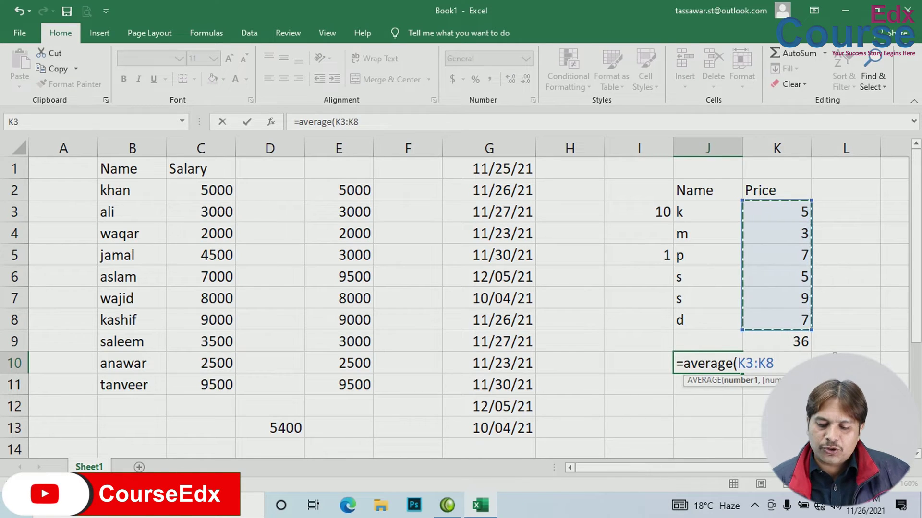
{"action": "key", "text": "ctrl+Return"}
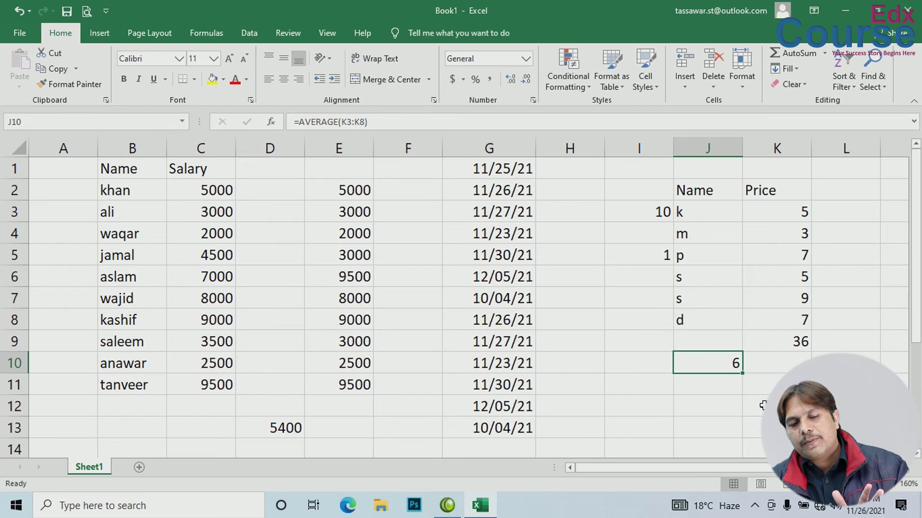
Preview an Above Average conditional formatting rule on the salaries C2:C11 with Light Red Fill with Dark Red Text, without applying it.
{"action": "left_click", "coordinate": [209, 194]}
{"action": "left_click_drag", "start_coordinate": [205, 214], "coordinate": [211, 387]}
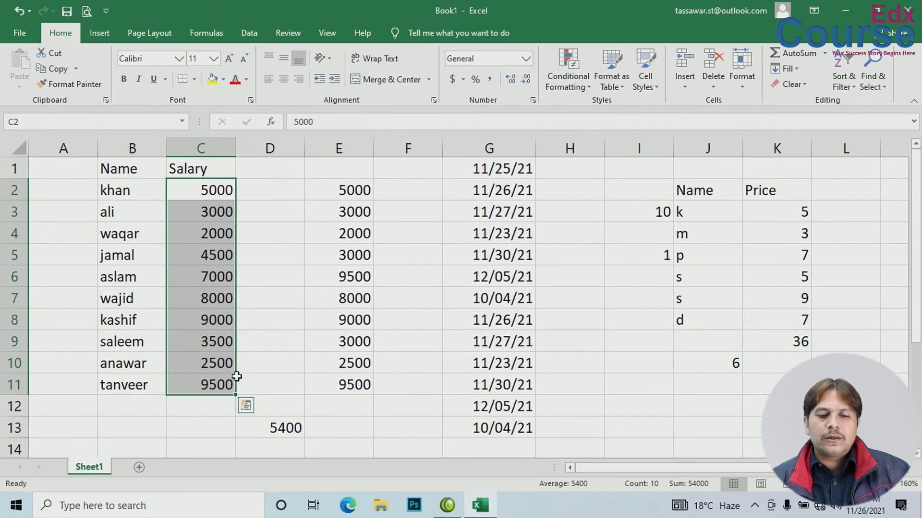
{"action": "left_click", "coordinate": [555, 70]}
{"action": "mouse_move", "coordinate": [575, 137]}
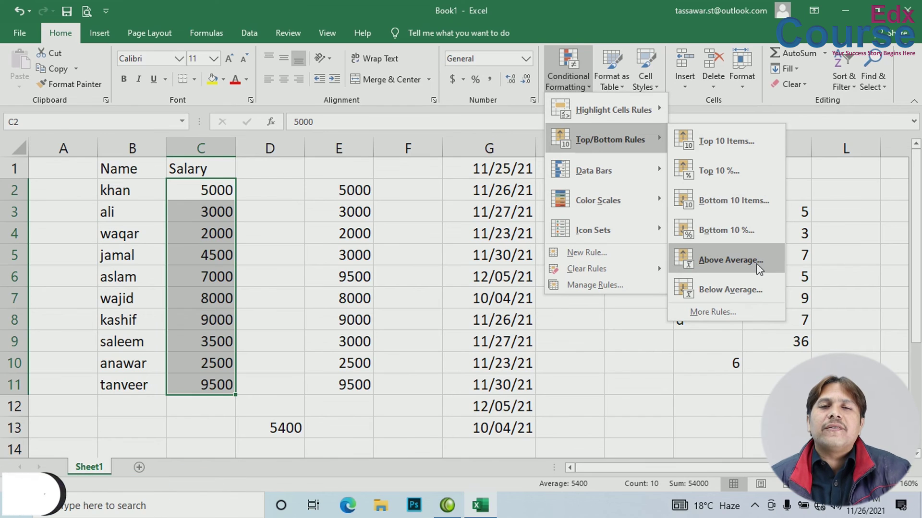
{"action": "left_click", "coordinate": [730, 260]}
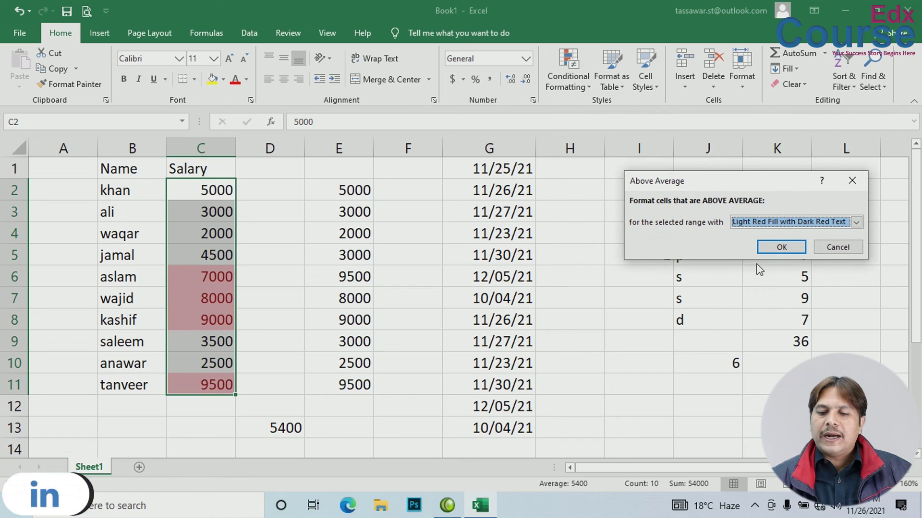
{"action": "left_click", "coordinate": [838, 247]}
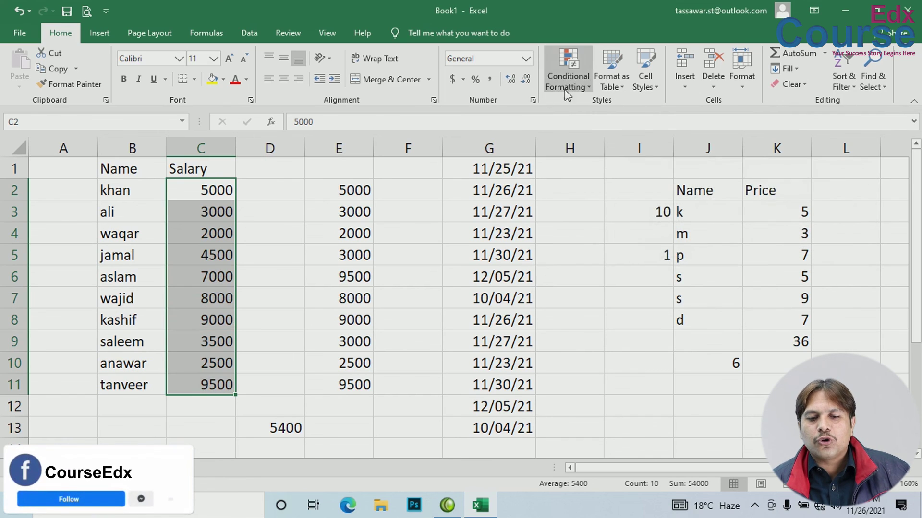
Set up a Below Average conditional formatting rule on the salaries C2:C11 with Light Red Fill with Dark Red Text.
{"action": "left_click", "coordinate": [568, 76]}
{"action": "mouse_move", "coordinate": [613, 146]}
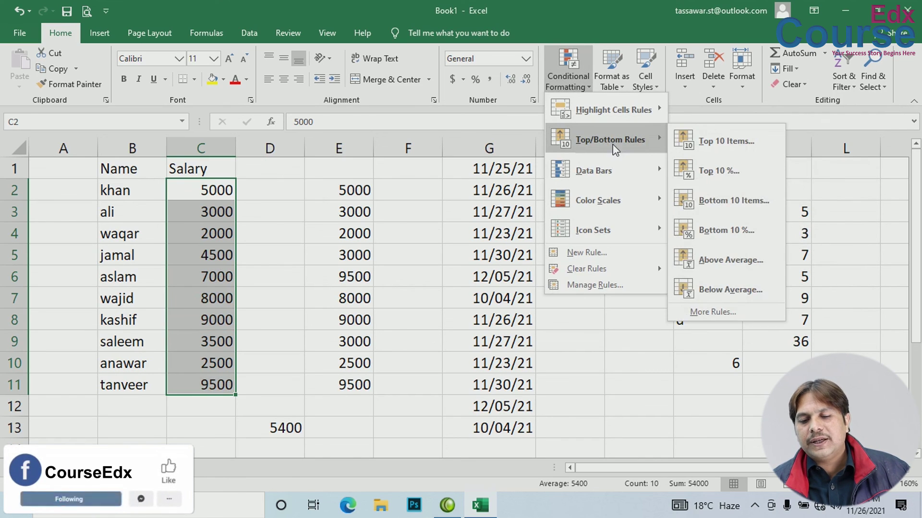
{"action": "left_click", "coordinate": [707, 291]}
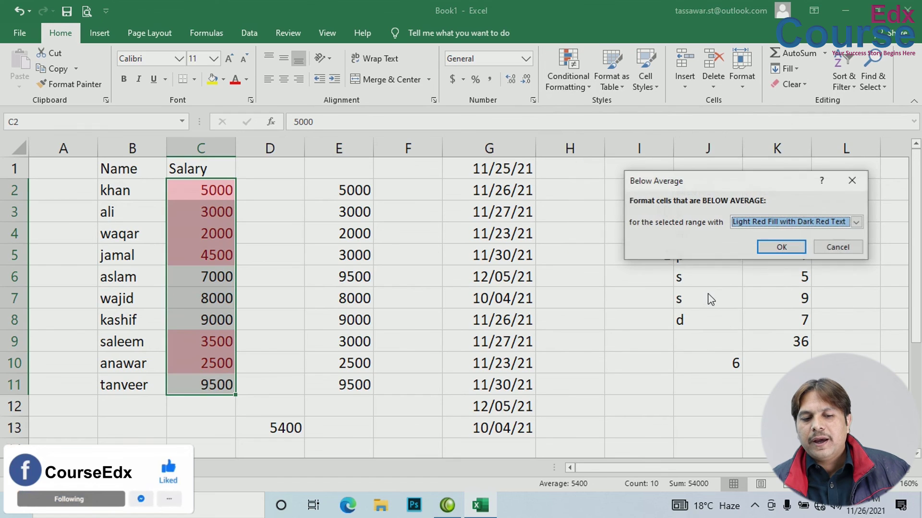